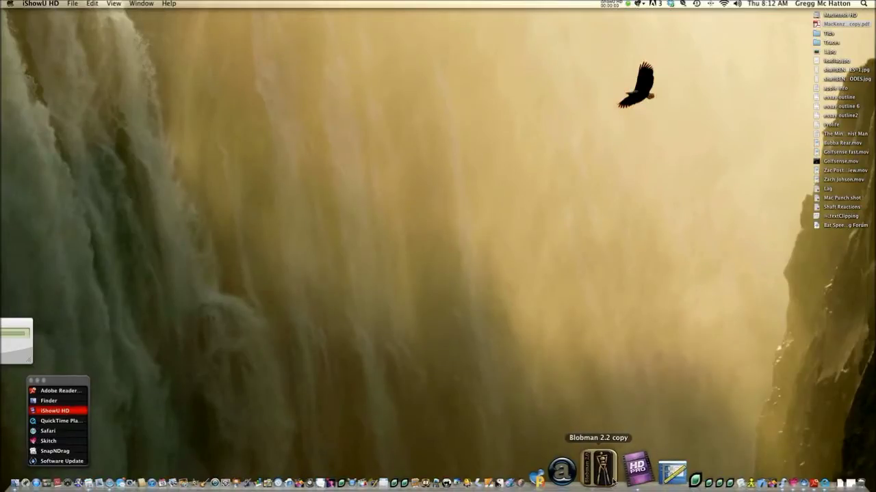
Step: Launch Blobman 2.0 from the Dock to reach the Blobman Labs launcher
{"action": "left_click", "coordinate": [613, 482]}
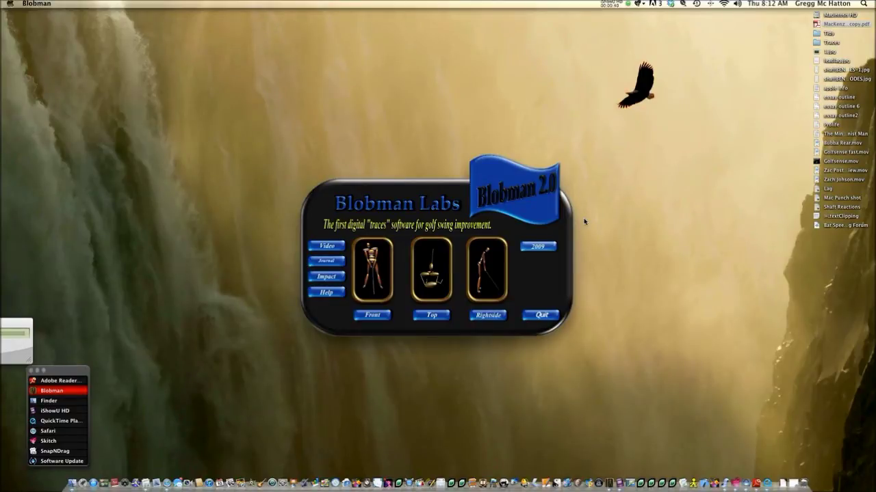
{"action": "left_click", "coordinate": [374, 269]}
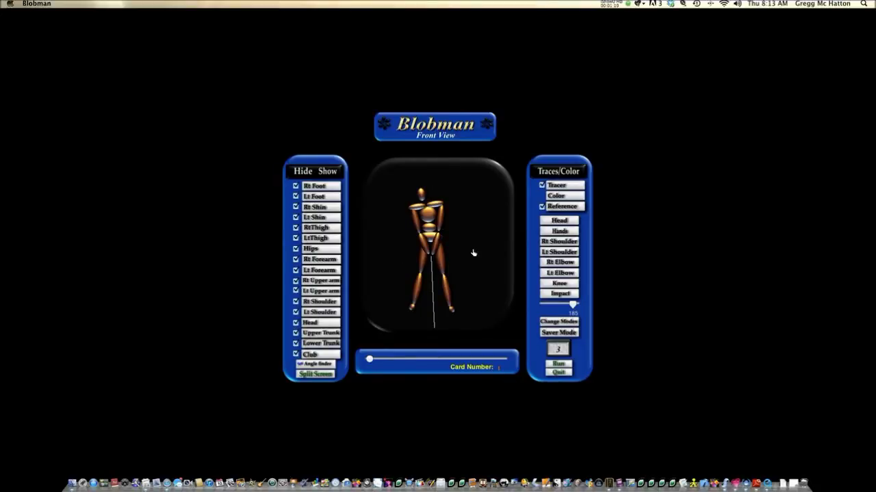
{"action": "left_click", "coordinate": [560, 322]}
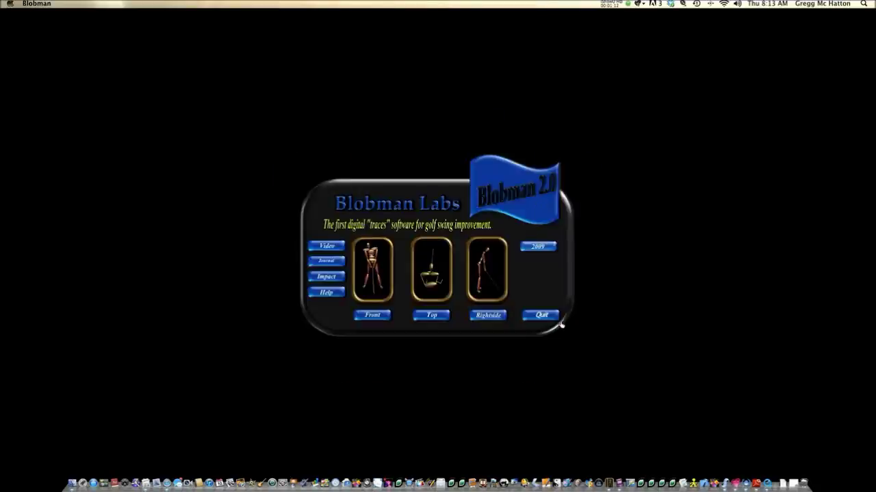
{"action": "left_click", "coordinate": [435, 273]}
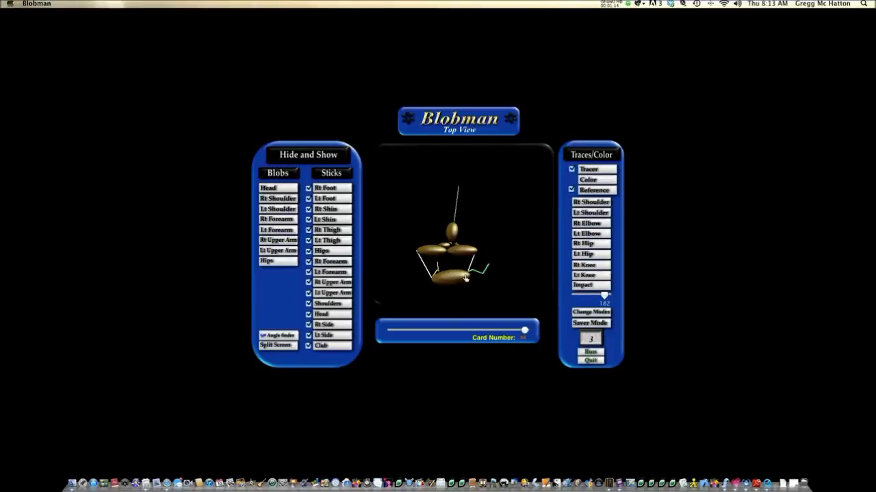
{"action": "left_click", "coordinate": [591, 312]}
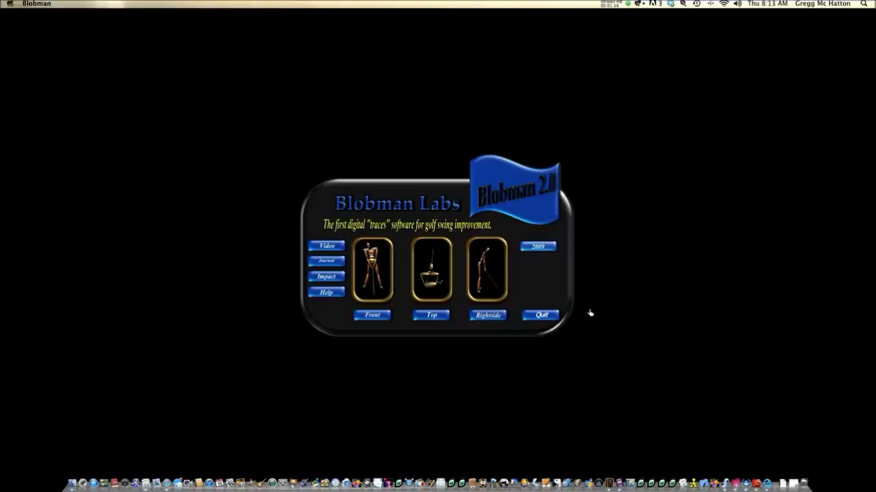
{"action": "left_click", "coordinate": [494, 269]}
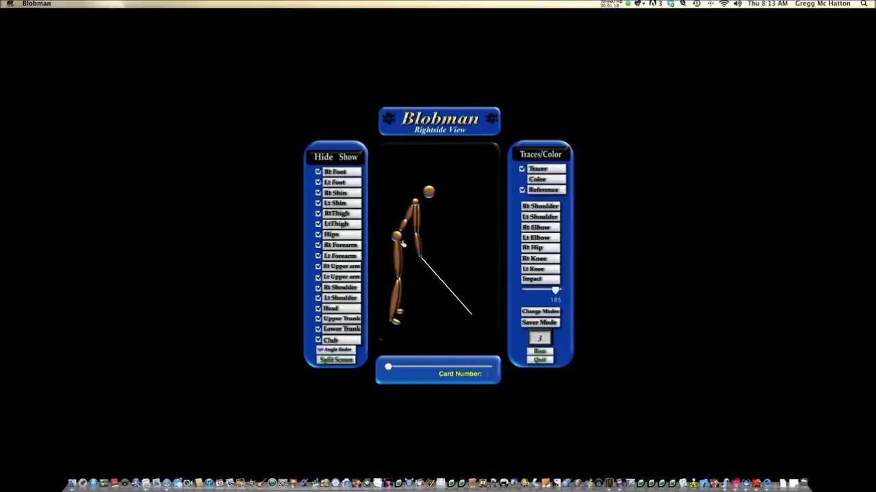
{"action": "left_click", "coordinate": [545, 313]}
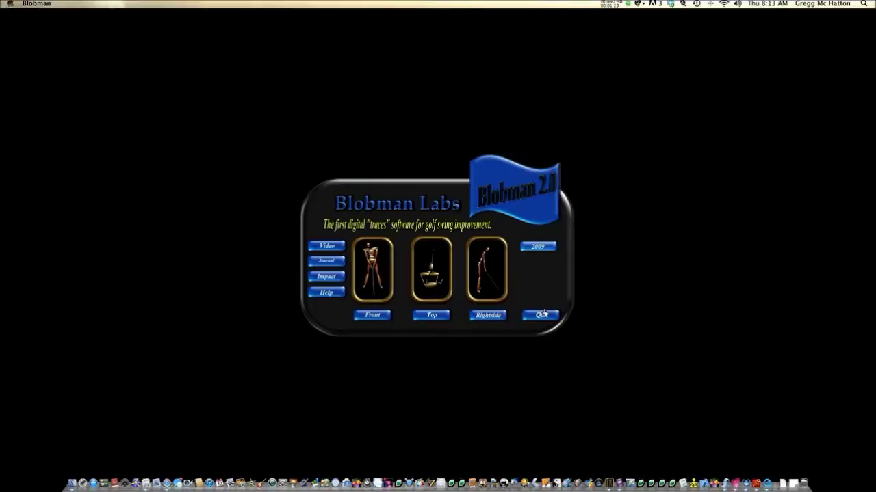
Step: Open the Front view and turn on the Rt Shoulder trace with its reference line
{"action": "left_click", "coordinate": [371, 262]}
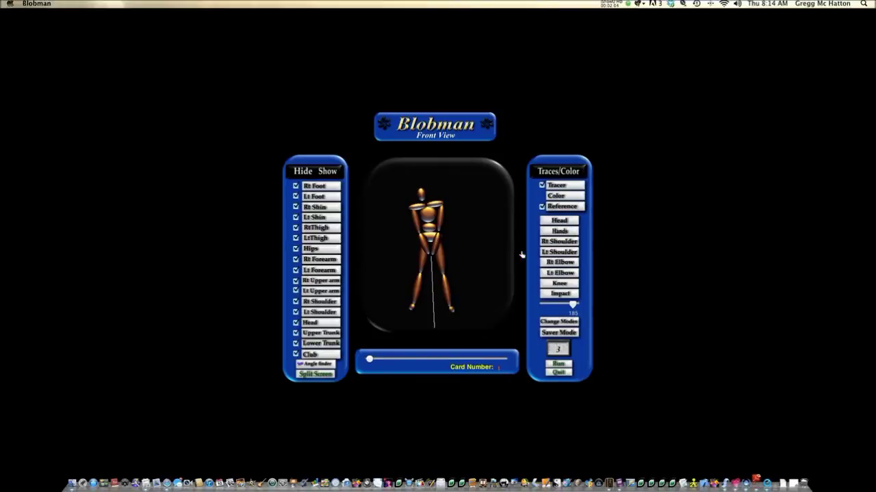
{"action": "left_click", "coordinate": [560, 242]}
Step: Play the front-view swing, lower the trace value to 167, replay, and scrub through the downswing
{"action": "left_click", "coordinate": [559, 366]}
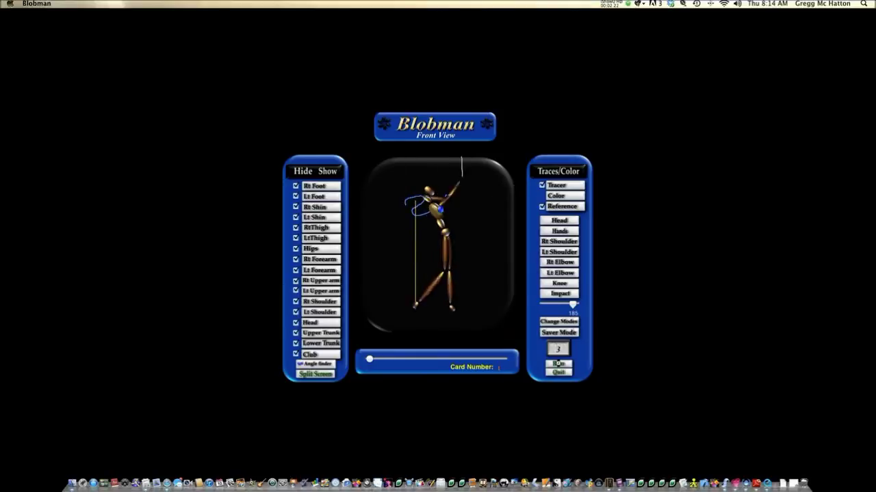
{"action": "left_click_drag", "start_coordinate": [573, 305], "coordinate": [569, 305]}
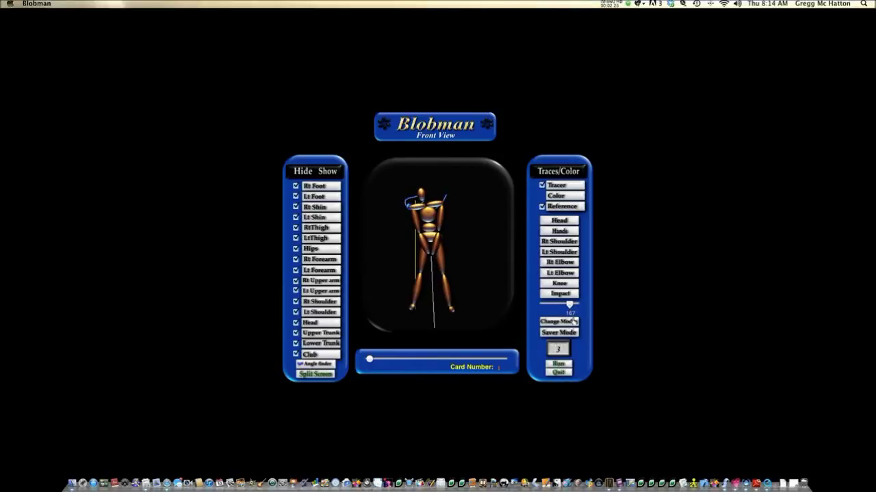
{"action": "left_click", "coordinate": [559, 365]}
{"action": "left_click_drag", "start_coordinate": [368, 361], "coordinate": [413, 361]}
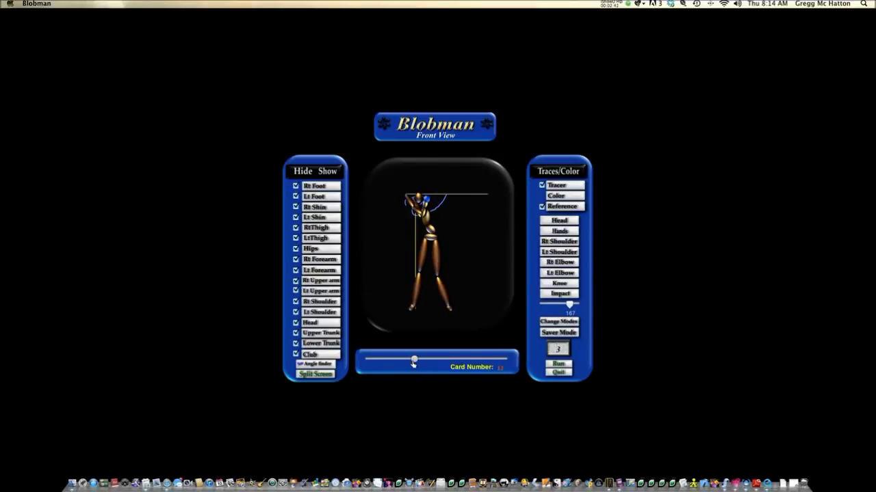
{"action": "left_click_drag", "start_coordinate": [413, 363], "coordinate": [454, 363]}
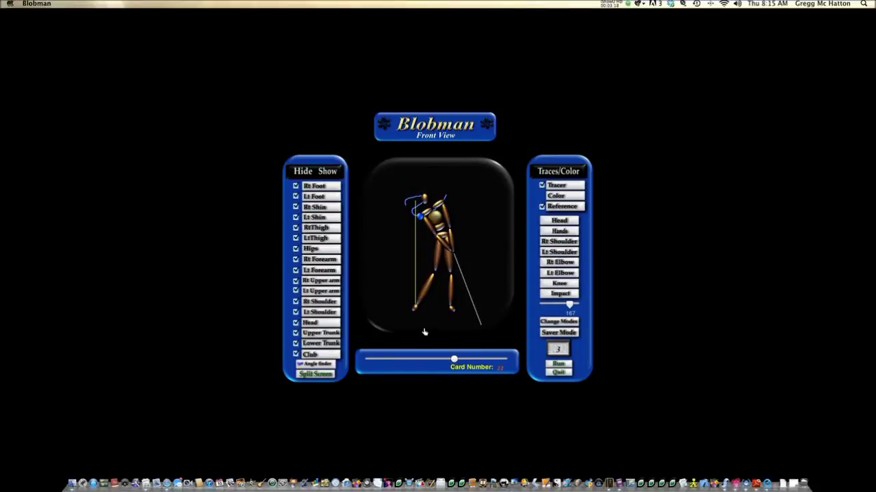
Step: Switch to the Top view, trace the right shoulder at value 164, and play the swing
{"action": "left_click", "coordinate": [558, 321]}
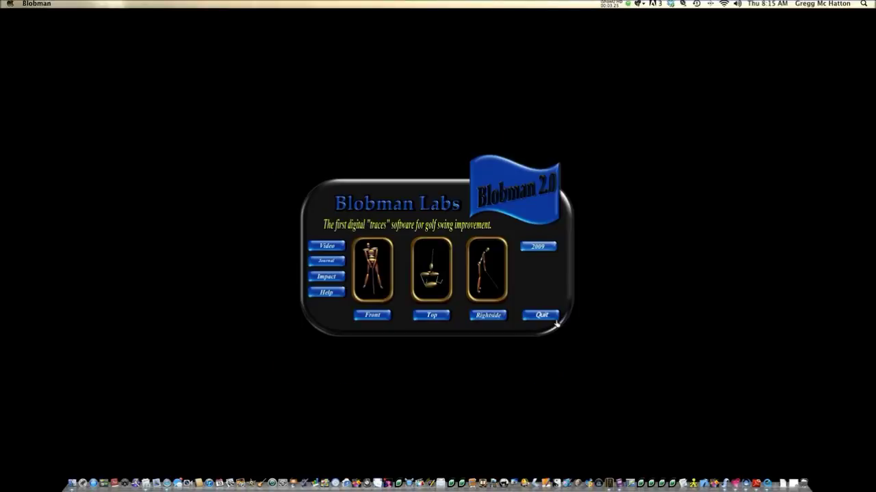
{"action": "left_click", "coordinate": [436, 263]}
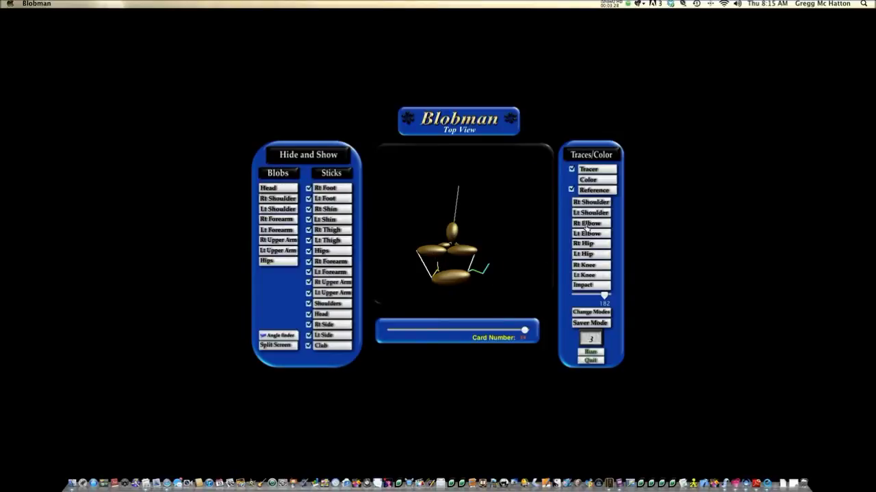
{"action": "left_click", "coordinate": [588, 202]}
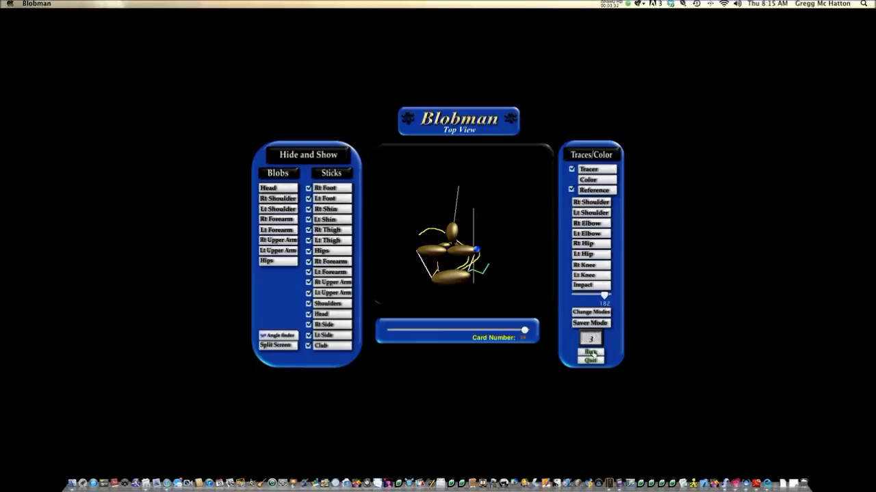
{"action": "left_click_drag", "start_coordinate": [604, 294], "coordinate": [601, 295]}
{"action": "left_click", "coordinate": [589, 352]}
Step: Scrub the top-view swing back and forth, ending at the opening address card
{"action": "left_click_drag", "start_coordinate": [524, 331], "coordinate": [498, 329]}
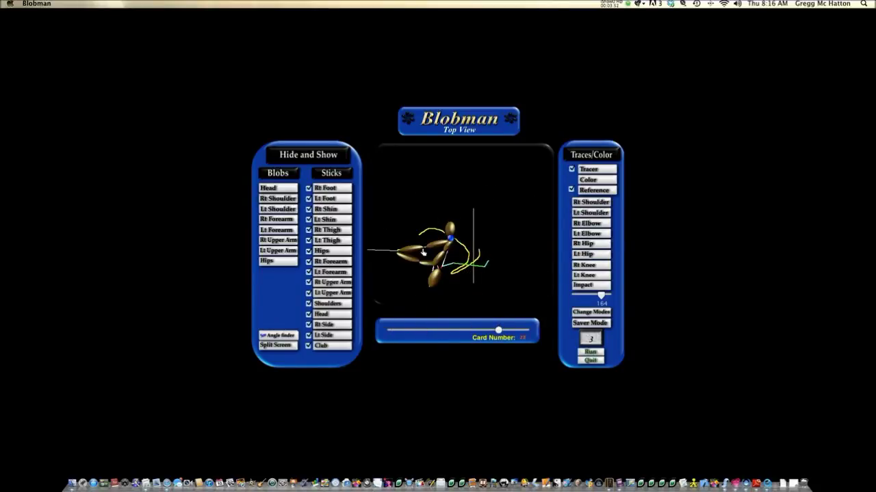
{"action": "mouse_move", "coordinate": [498, 331]}
{"action": "left_mouse_down"}
{"action": "mouse_move", "coordinate": [393, 332]}
{"action": "mouse_move", "coordinate": [503, 330]}
{"action": "left_mouse_up"}
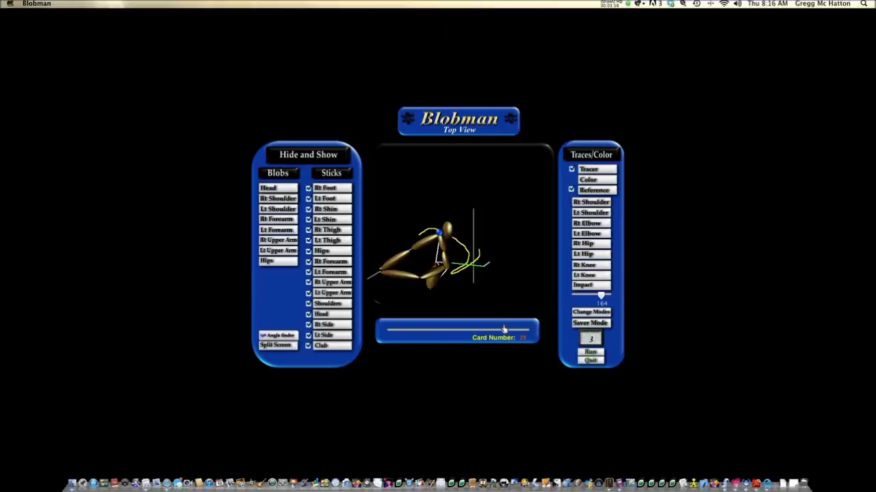
{"action": "left_click_drag", "start_coordinate": [504, 329], "coordinate": [372, 330]}
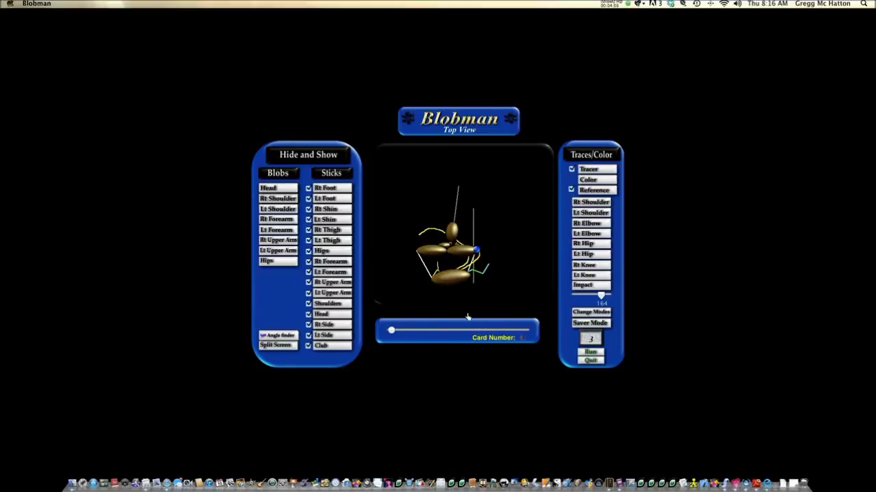
Step: Switch to the Rightside view, trace the right shoulder, play the swing and scrub to the opening card
{"action": "left_click", "coordinate": [592, 314]}
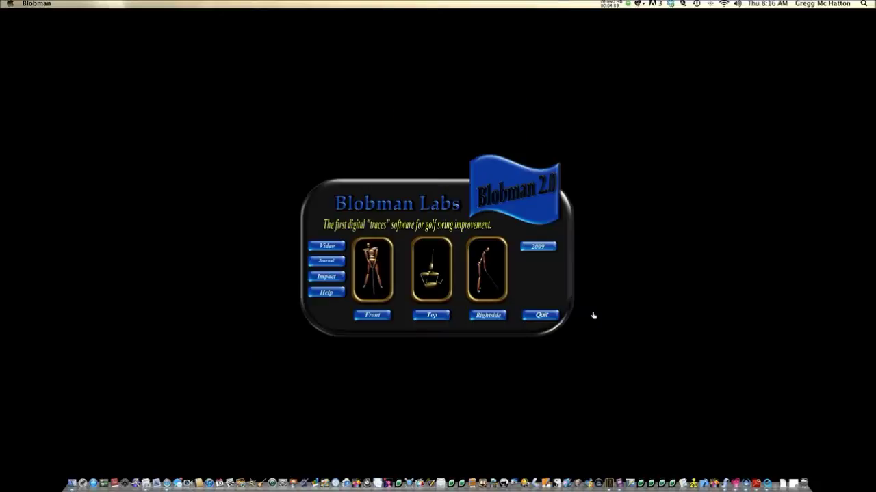
{"action": "left_click", "coordinate": [500, 275]}
{"action": "left_click", "coordinate": [541, 207]}
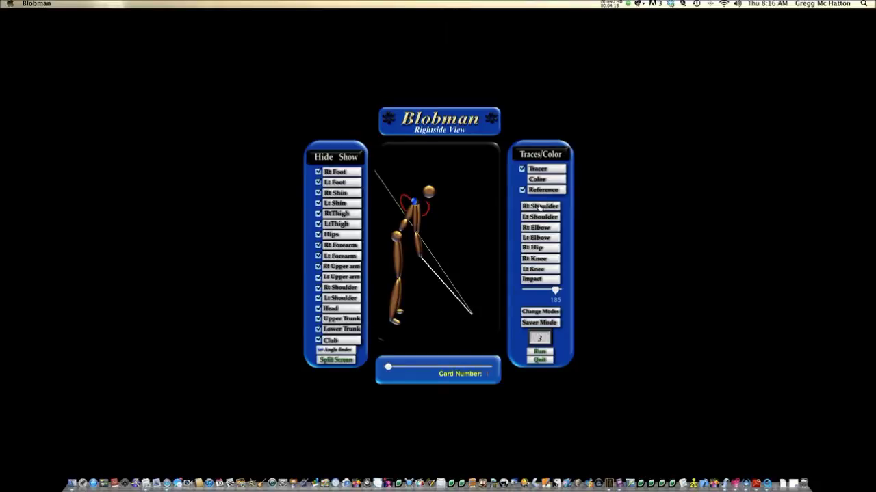
{"action": "left_click", "coordinate": [542, 353]}
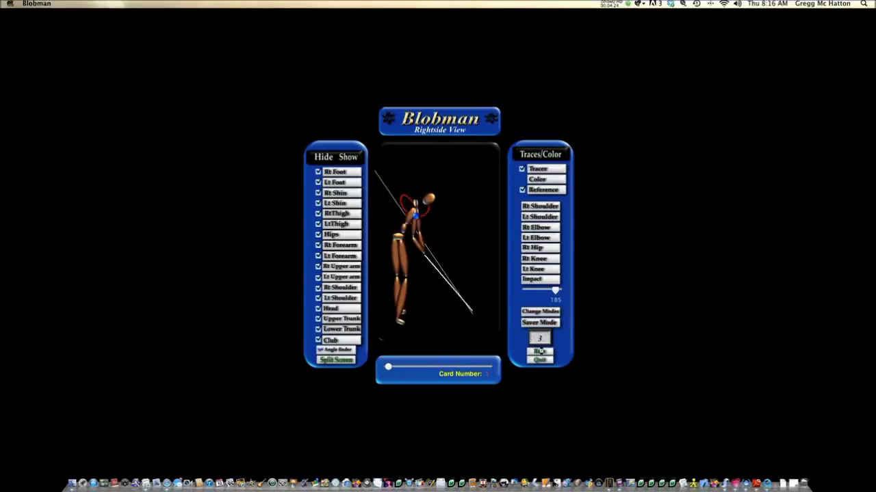
{"action": "left_click_drag", "start_coordinate": [388, 370], "coordinate": [371, 363]}
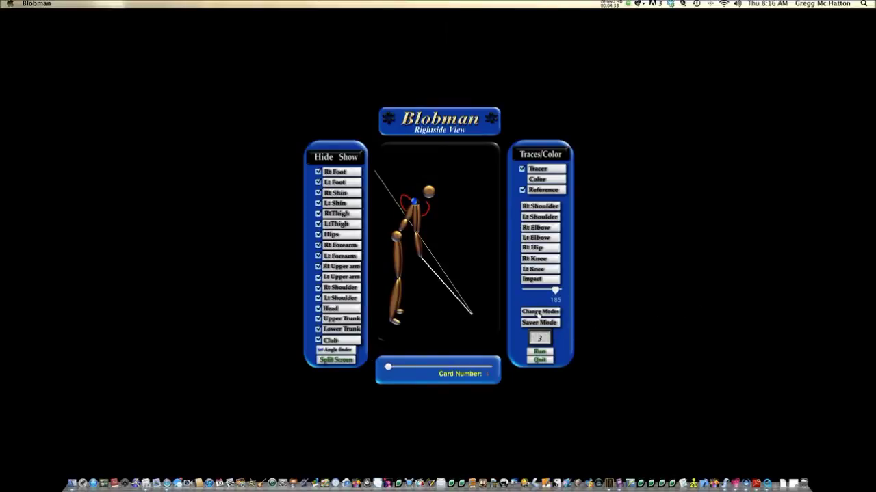
Step: Return to the Front view, clear the existing traces, and scrub back to card 1
{"action": "left_click", "coordinate": [539, 312]}
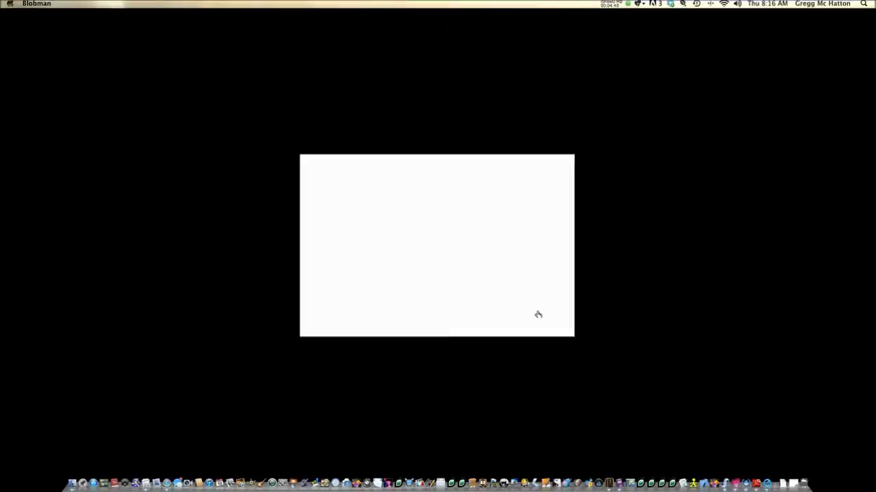
{"action": "left_click", "coordinate": [380, 266]}
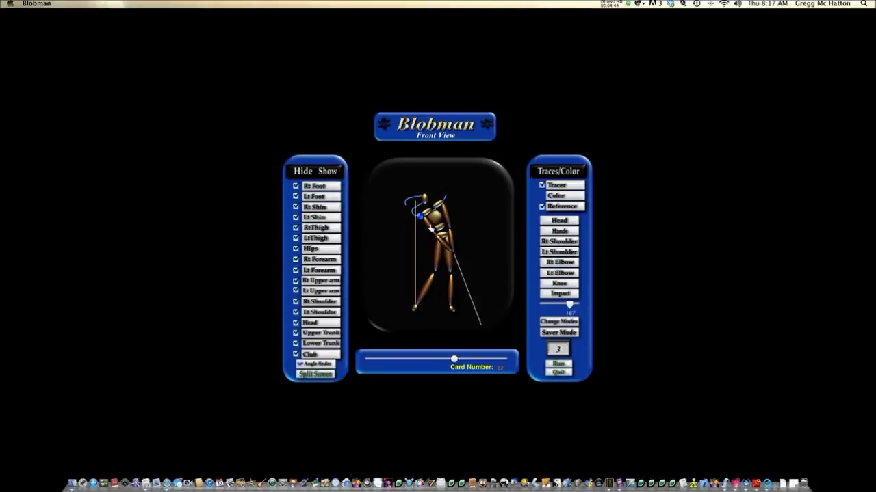
{"action": "left_click", "coordinate": [554, 173]}
{"action": "left_click_drag", "start_coordinate": [454, 360], "coordinate": [369, 360]}
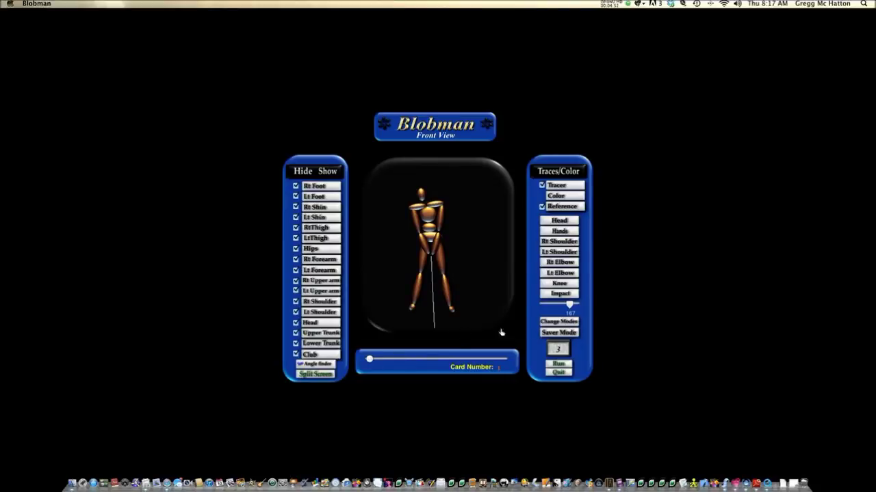
Step: Change the run setting from 3 to 1 and replay the swing back to address
{"action": "left_click", "coordinate": [561, 350]}
{"action": "type", "text": "1"}
{"action": "left_click", "coordinate": [557, 368]}
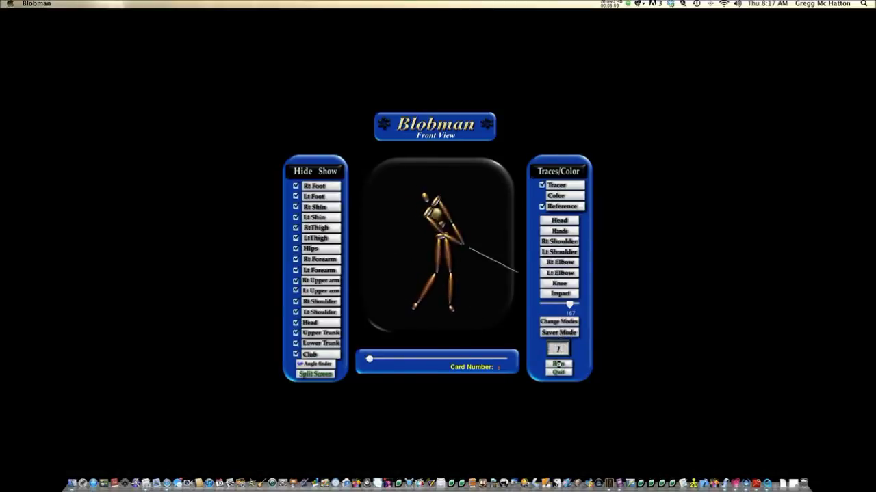
{"action": "left_click", "coordinate": [558, 366]}
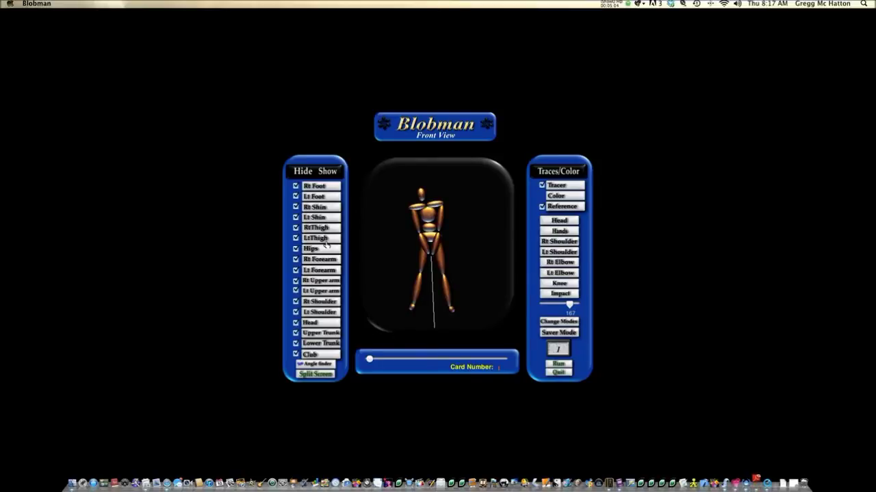
Step: Hide the club and both forearms and upper arms, then replay the front-view swing
{"action": "left_click", "coordinate": [321, 355]}
{"action": "left_click", "coordinate": [316, 271]}
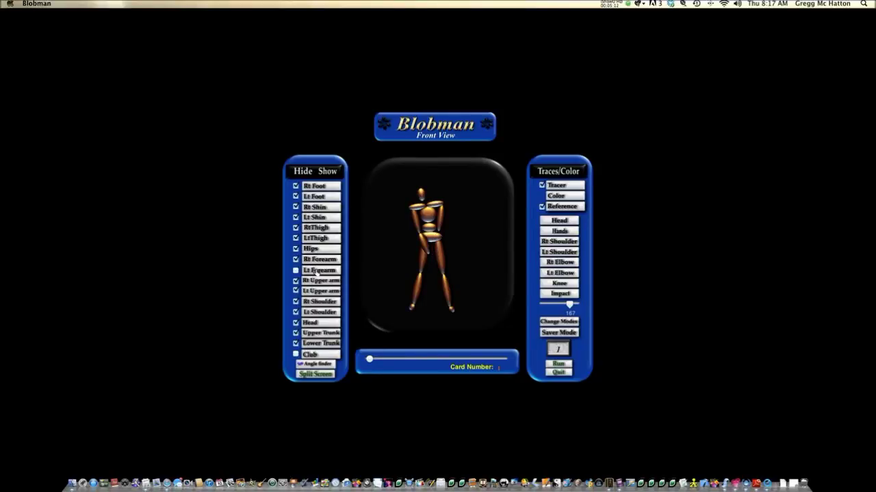
{"action": "left_click", "coordinate": [316, 291]}
{"action": "left_click", "coordinate": [311, 260]}
{"action": "left_click", "coordinate": [309, 281]}
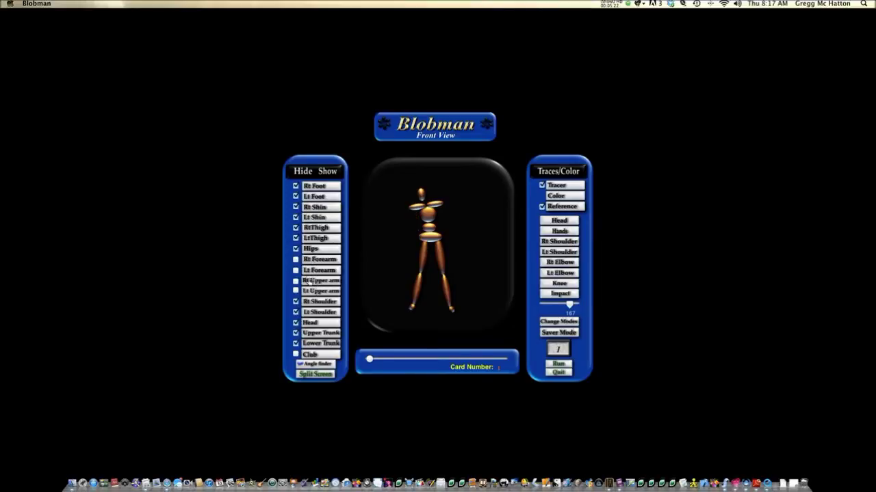
{"action": "left_click", "coordinate": [555, 364]}
Step: Show the right upper arm again, trace the right elbow, and play the swing
{"action": "left_click", "coordinate": [319, 282]}
{"action": "left_click", "coordinate": [560, 264]}
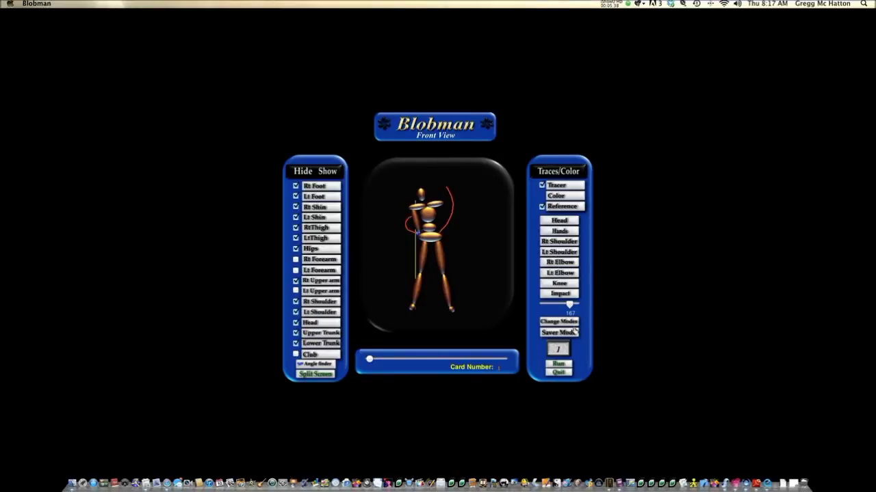
{"action": "left_click", "coordinate": [556, 366]}
Step: Set the run setting to 2, replay the swing, and scrub through the poses
{"action": "left_click", "coordinate": [559, 350]}
{"action": "type", "text": "2"}
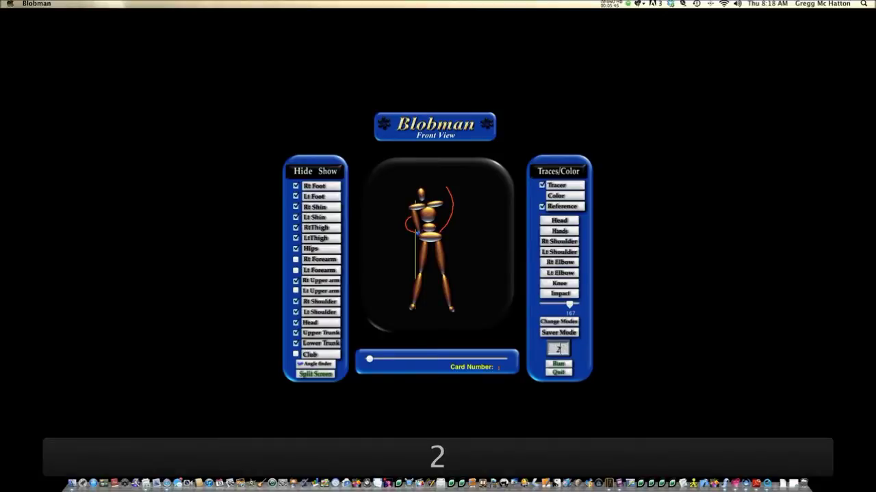
{"action": "left_click", "coordinate": [558, 365]}
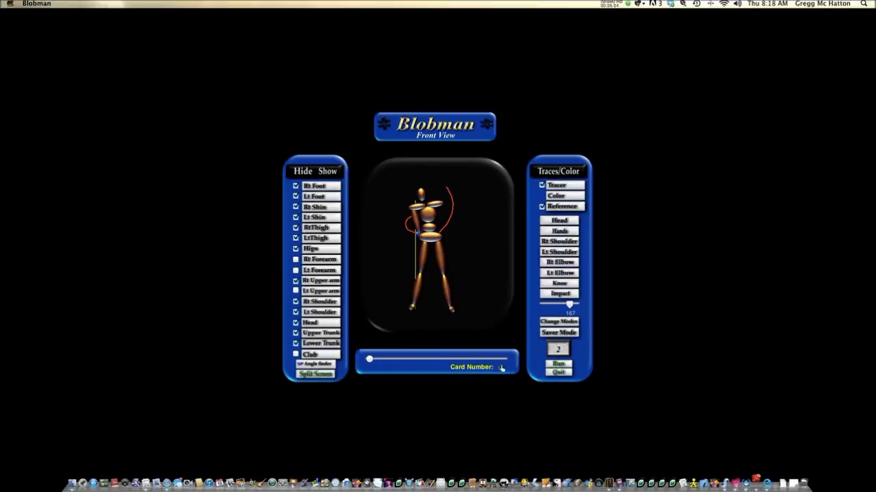
{"action": "mouse_move", "coordinate": [368, 362]}
{"action": "left_mouse_down"}
{"action": "mouse_move", "coordinate": [448, 365]}
{"action": "mouse_move", "coordinate": [361, 368]}
{"action": "mouse_move", "coordinate": [501, 371]}
{"action": "mouse_move", "coordinate": [365, 370]}
{"action": "left_mouse_up"}
Step: Show the right forearm again, trace the hands' path, and play the swing
{"action": "left_click", "coordinate": [317, 261]}
{"action": "left_click", "coordinate": [559, 231]}
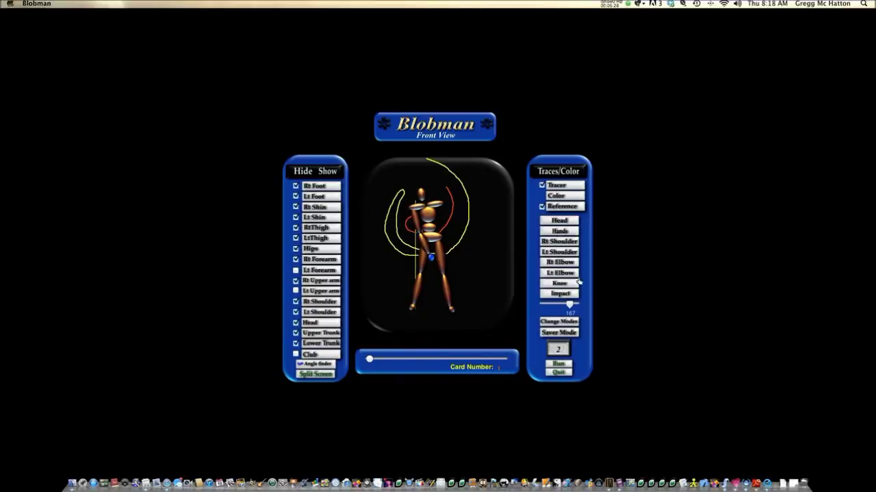
{"action": "left_click", "coordinate": [557, 364]}
Step: Clear the traces, scrub through the swing, restore the club, and replay to follow-through
{"action": "left_click", "coordinate": [548, 170]}
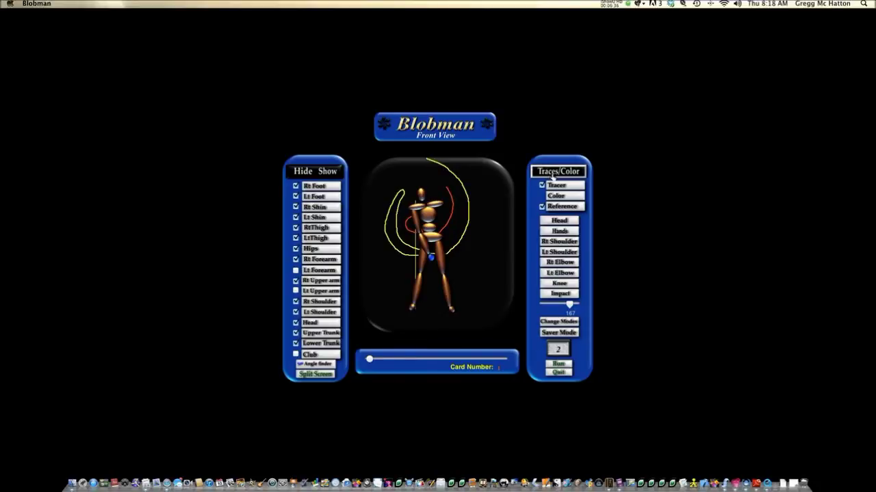
{"action": "left_click_drag", "start_coordinate": [369, 361], "coordinate": [423, 366]}
{"action": "mouse_move", "coordinate": [411, 367]}
{"action": "left_mouse_down"}
{"action": "mouse_move", "coordinate": [383, 366]}
{"action": "mouse_move", "coordinate": [409, 362]}
{"action": "left_mouse_up"}
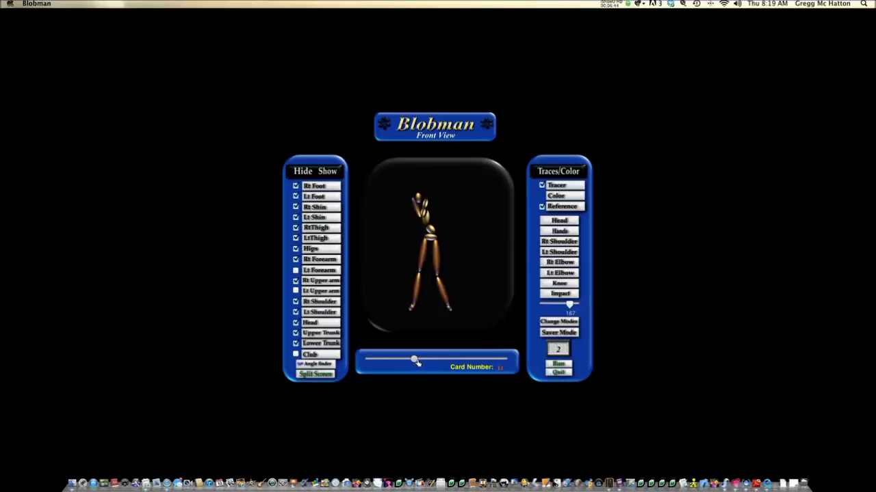
{"action": "left_click_drag", "start_coordinate": [417, 362], "coordinate": [366, 364]}
{"action": "left_click", "coordinate": [328, 355]}
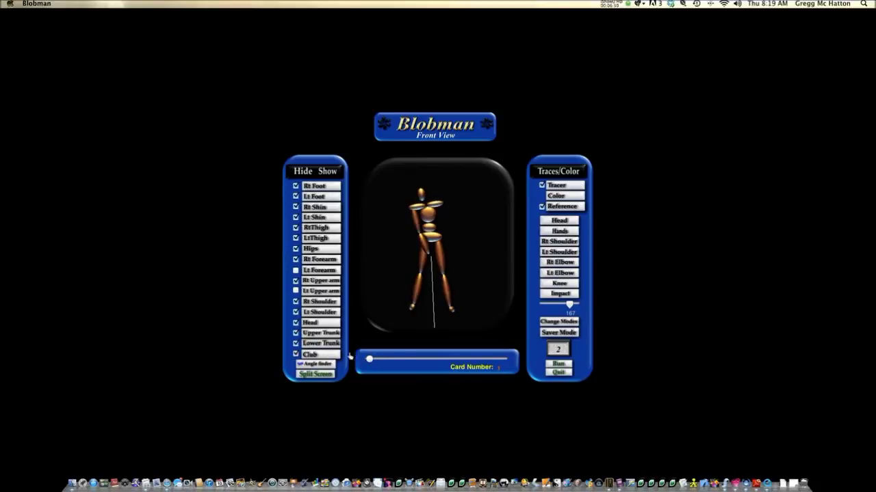
{"action": "left_click", "coordinate": [559, 366]}
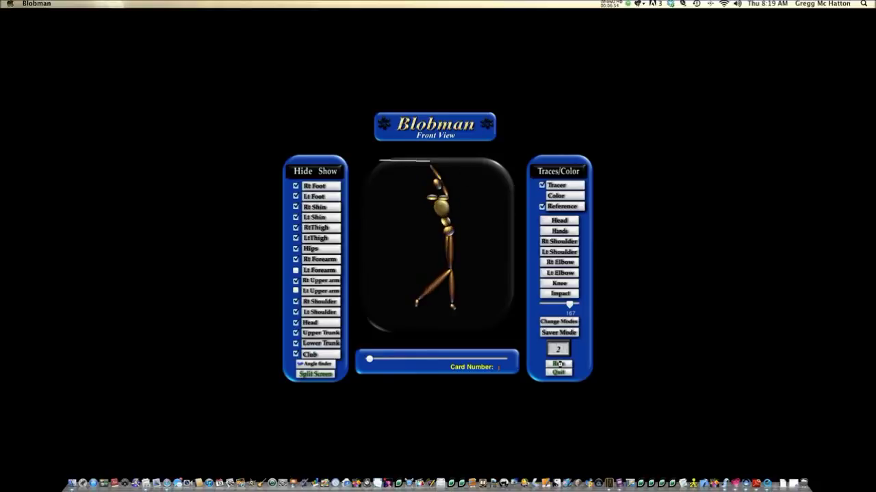